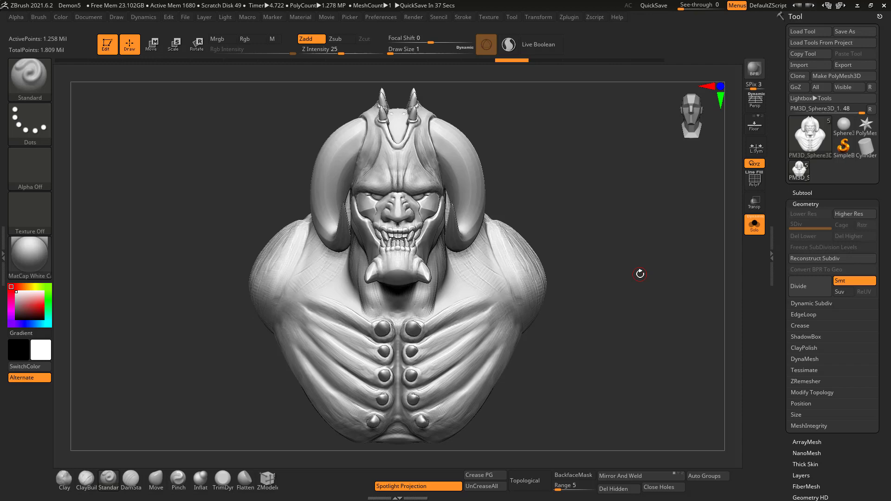
Try DynaMesh on the demon bust at resolution 128, and undo the remesh.
mouse_move(605, 267)
left_mouse_down()
mouse_move(596, 232)
mouse_move(579, 241)
mouse_move(604, 220)
left_mouse_up()
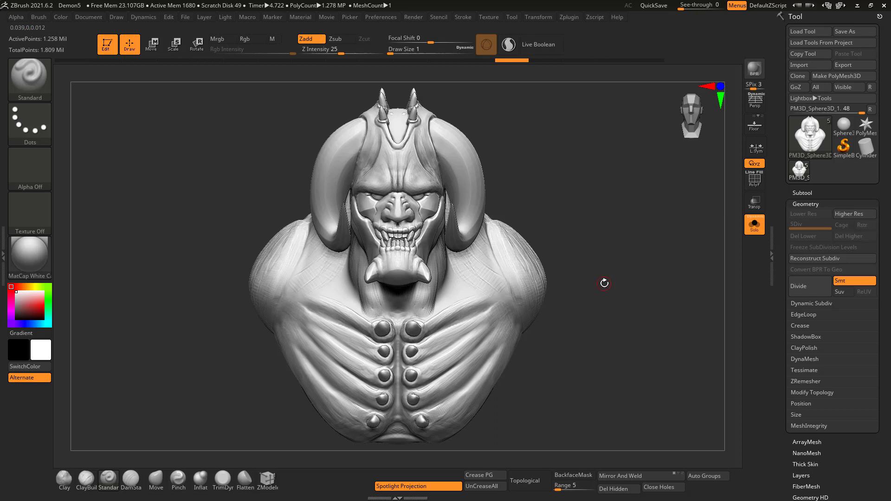
left_click(799, 359)
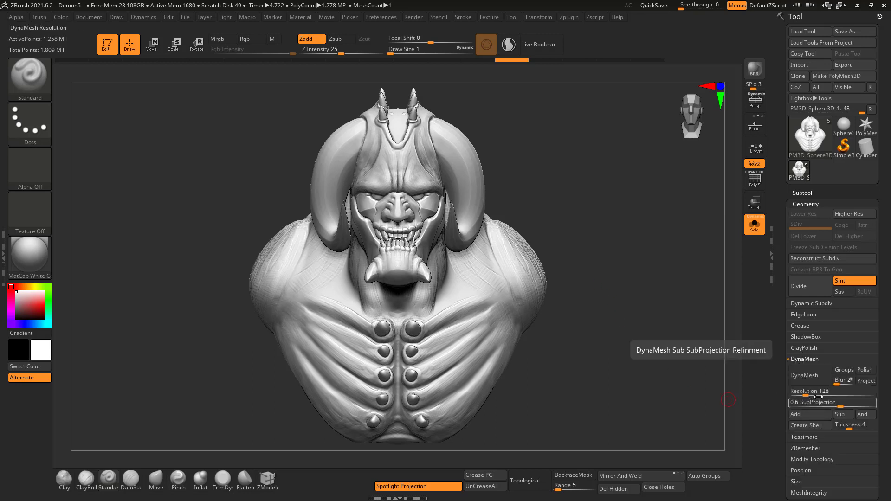
left_click(804, 375)
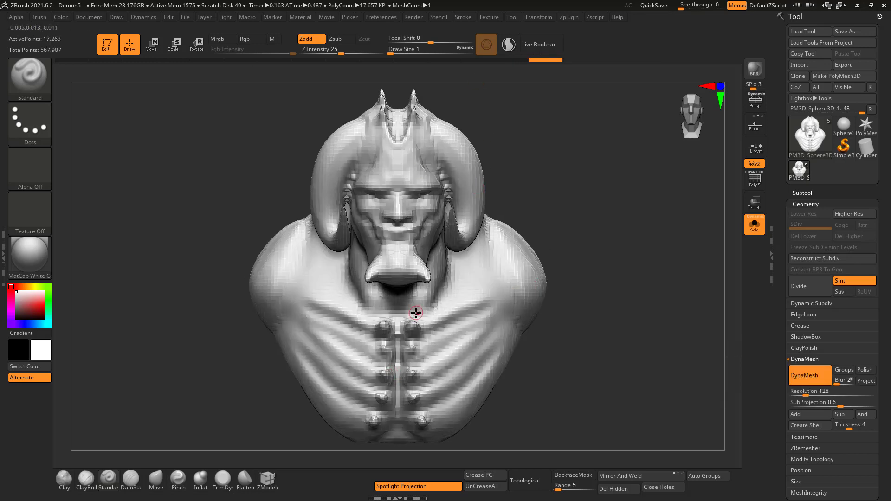
key("ctrl+z")
Try DynaMesh on the bust at resolution 256, and undo the remesh.
left_click(806, 391)
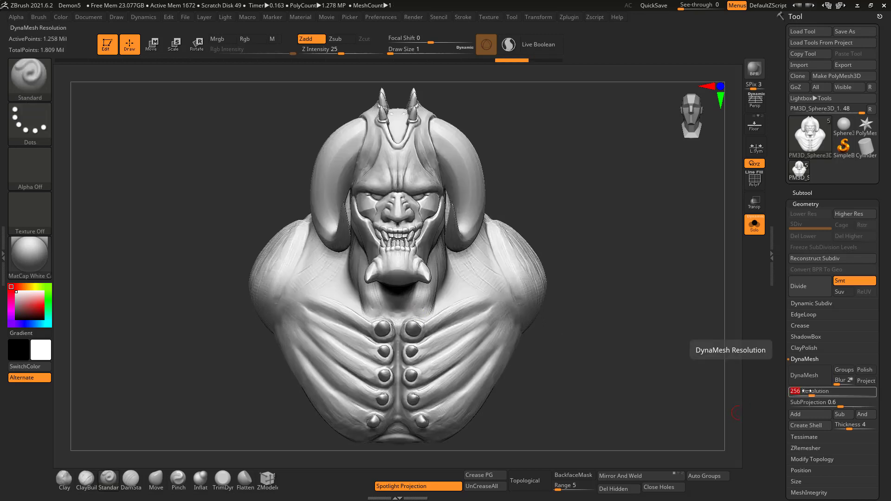
key("Return")
left_click(803, 376)
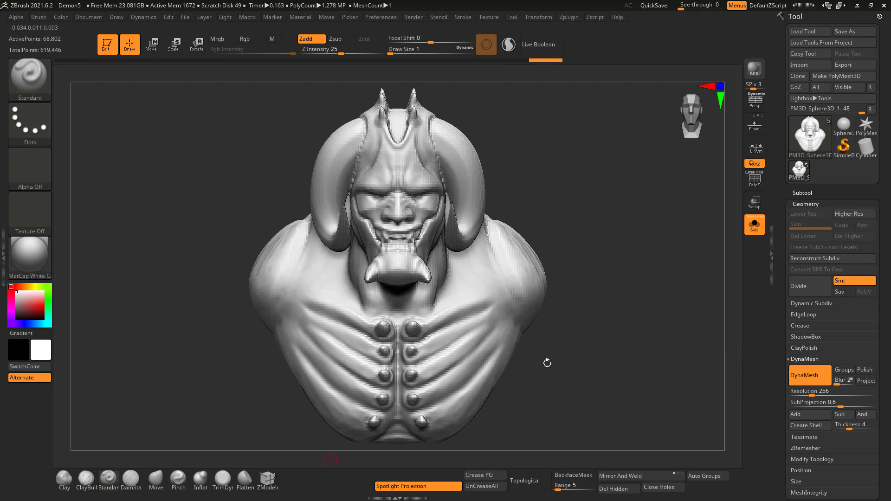
key("ctrl+z")
Try DynaMesh at resolution 512, inspect the detail around the face and teeth, and undo the remesh.
left_click(815, 391)
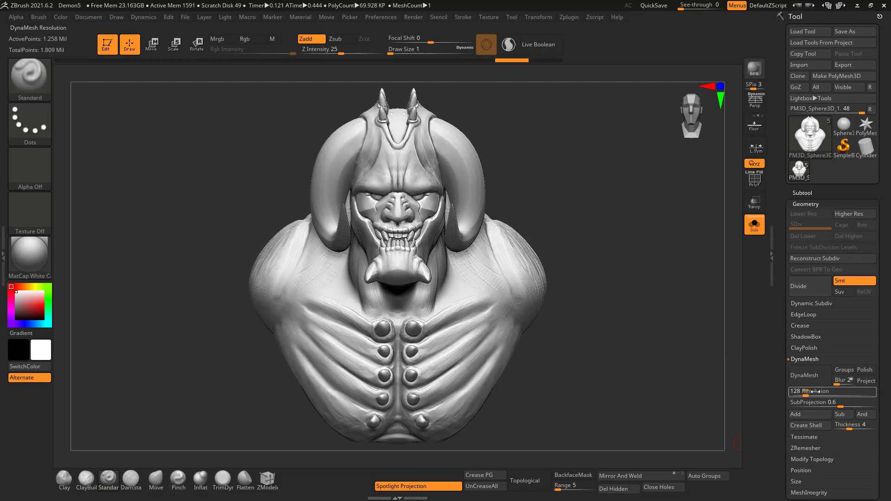
type("512")
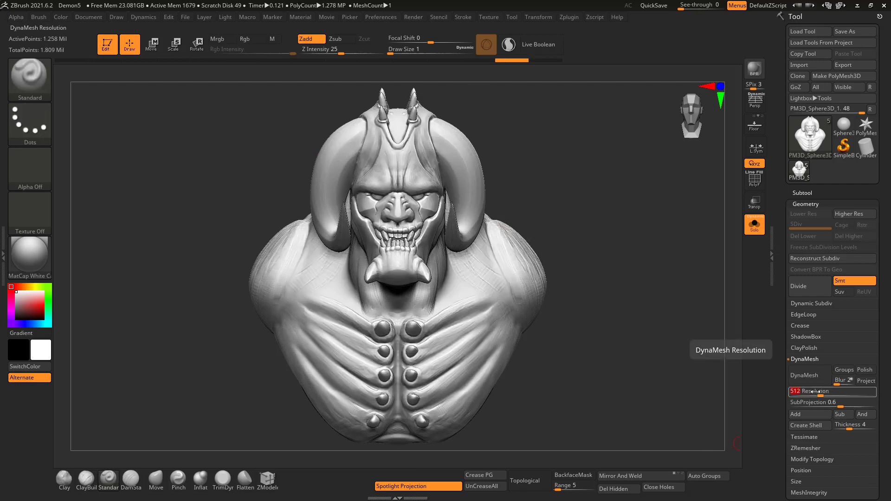
left_click(802, 373)
right_click_drag(382, 225, 397, 346, "ctrl")
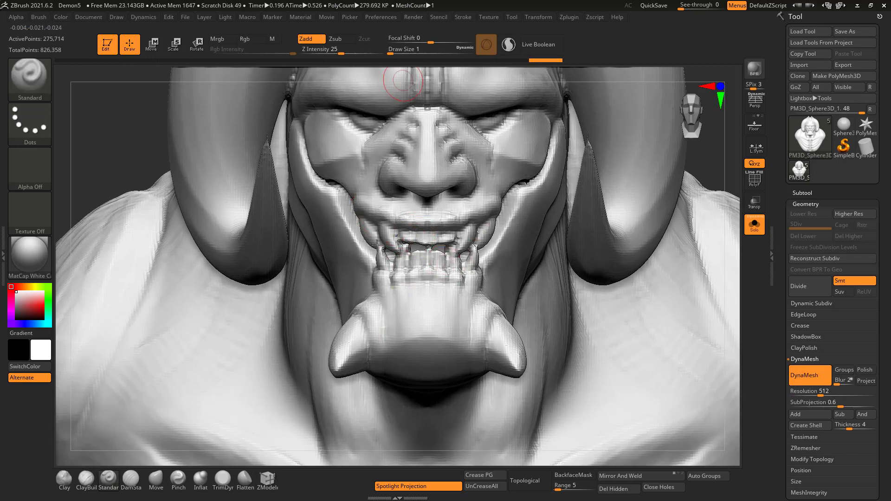
right_click_drag(395, 241, 404, 153, "ctrl")
key("ctrl+z")
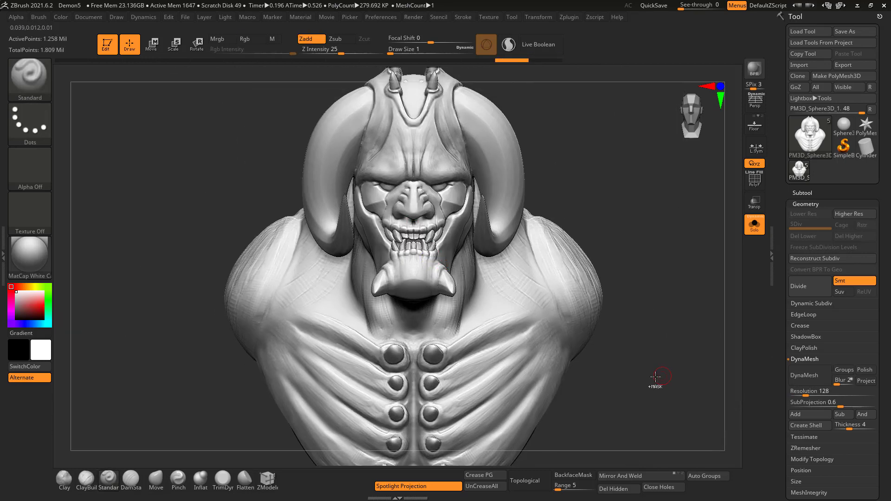
right_click_drag(655, 377, 652, 333, "ctrl")
right_click_drag(585, 320, 615, 280, "shift")
left_click(825, 392)
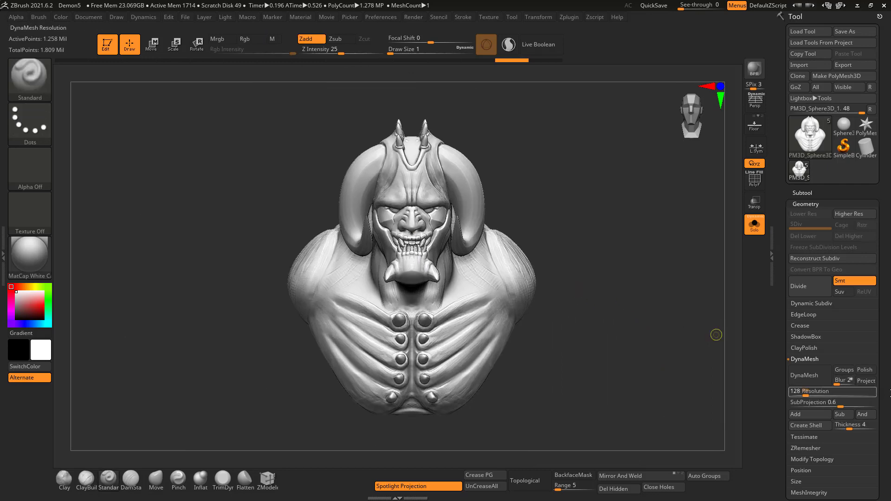
key("Return")
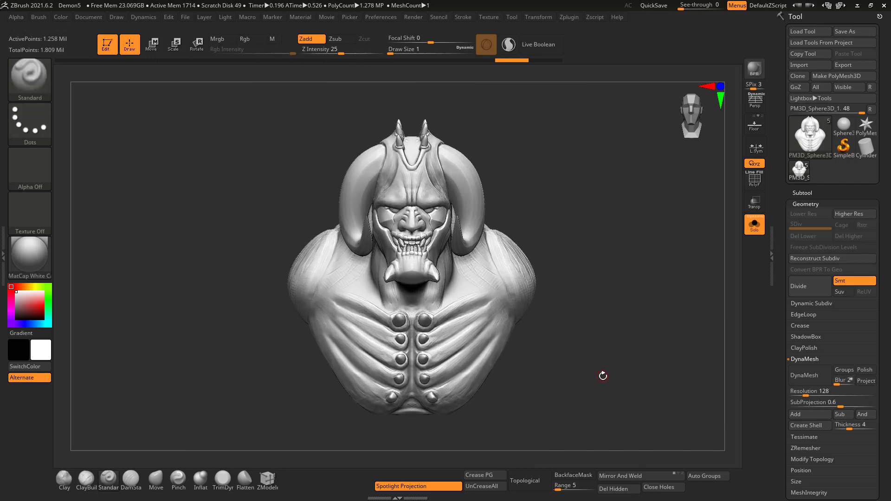
left_click(789, 403)
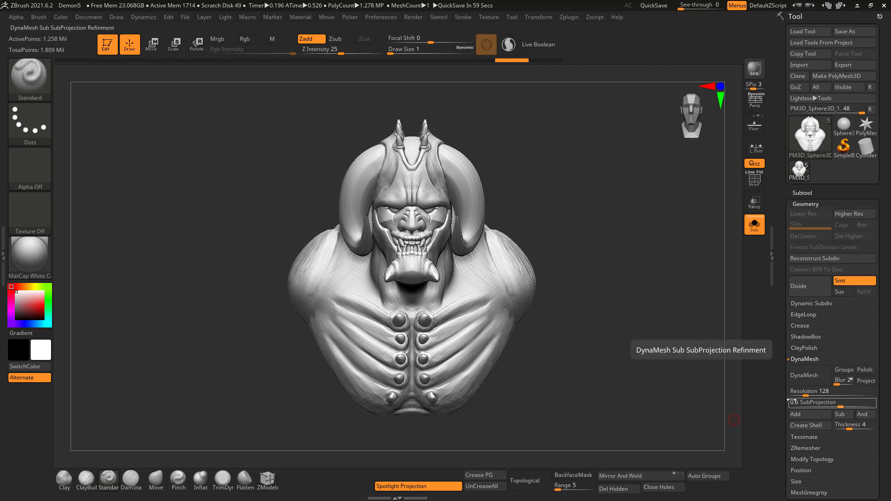
key("Return")
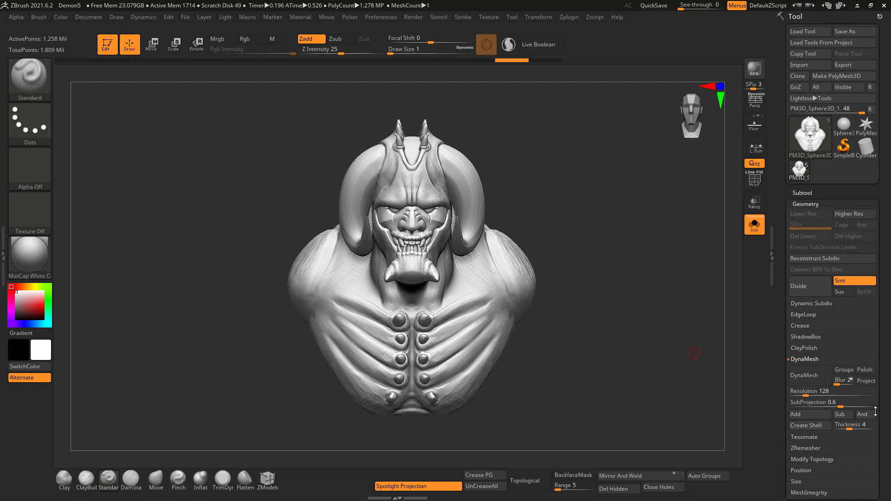
left_click(804, 391)
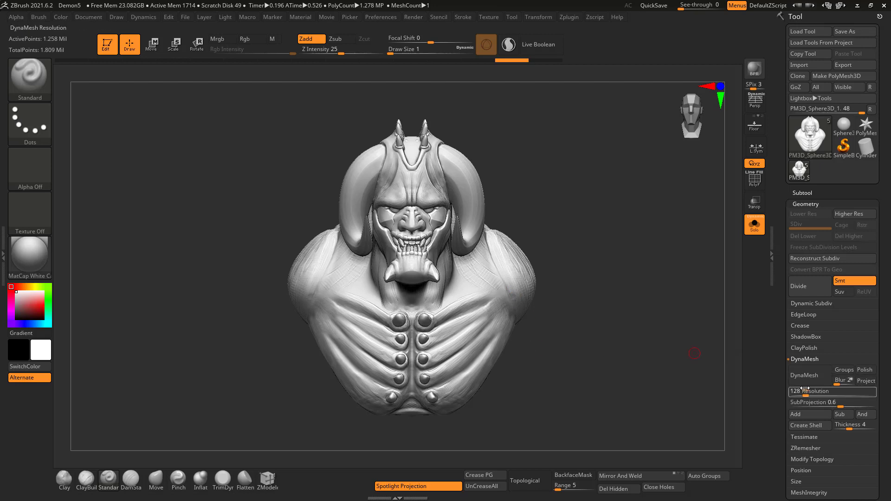
left_click(811, 359)
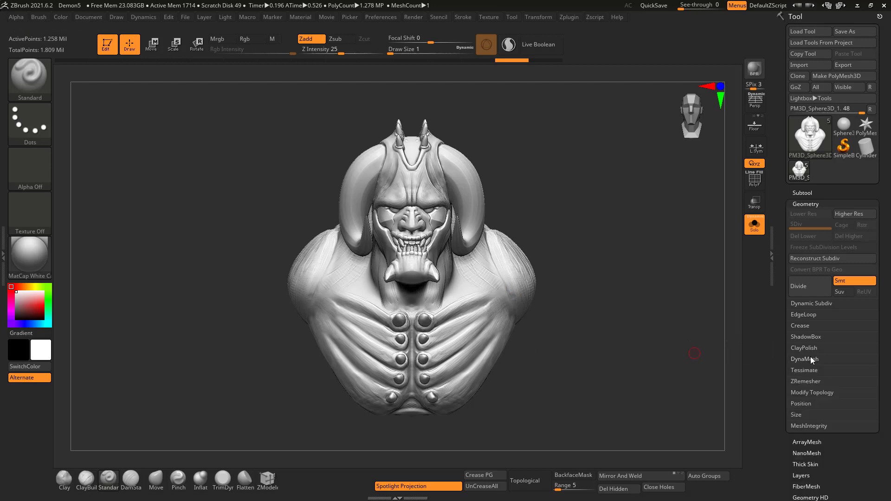
Show the bust's Size values and its Deformer bounding cage to examine its overall dimensions, and return to Draw mode.
left_click(796, 414)
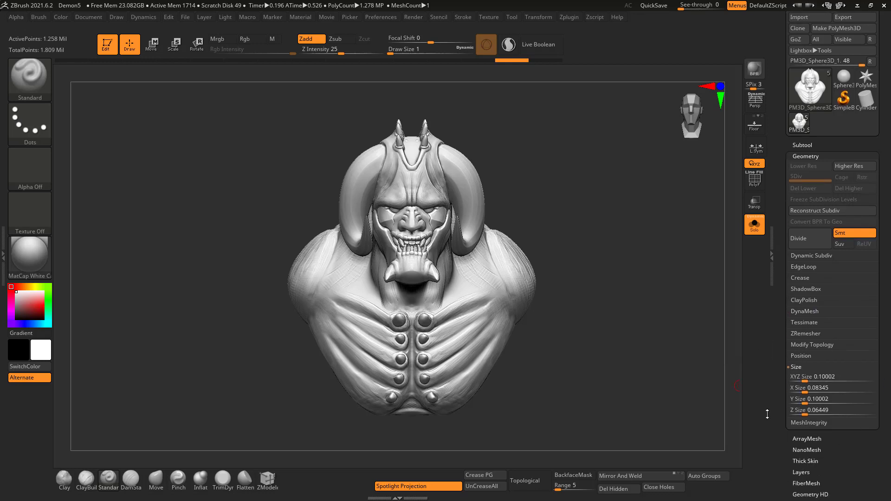
key("w")
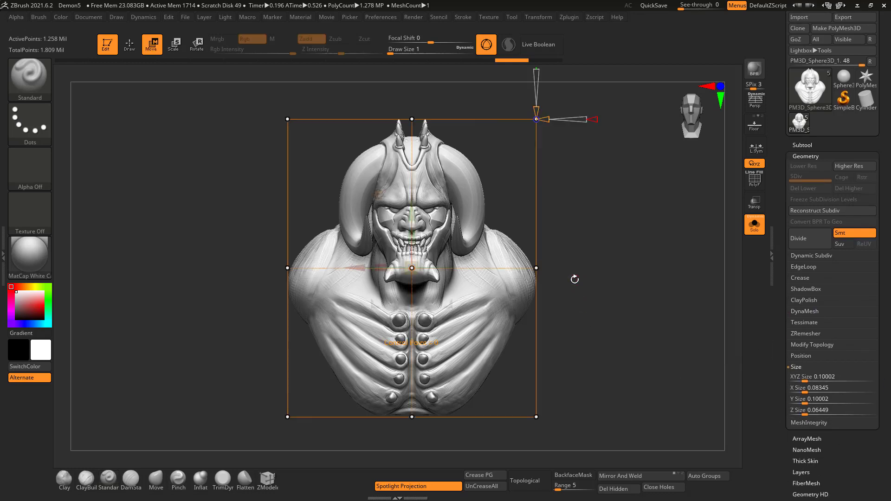
left_click_drag(601, 261, 620, 275)
key("q")
key("w")
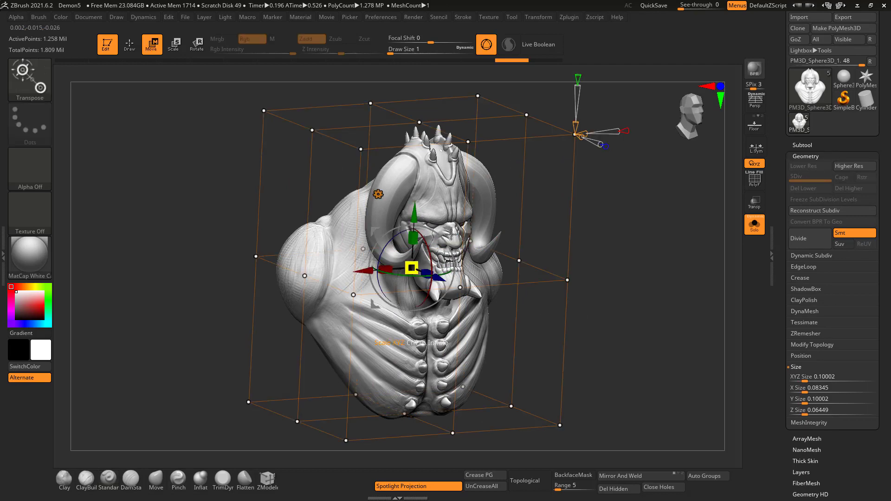
left_click(378, 193)
left_click(386, 193)
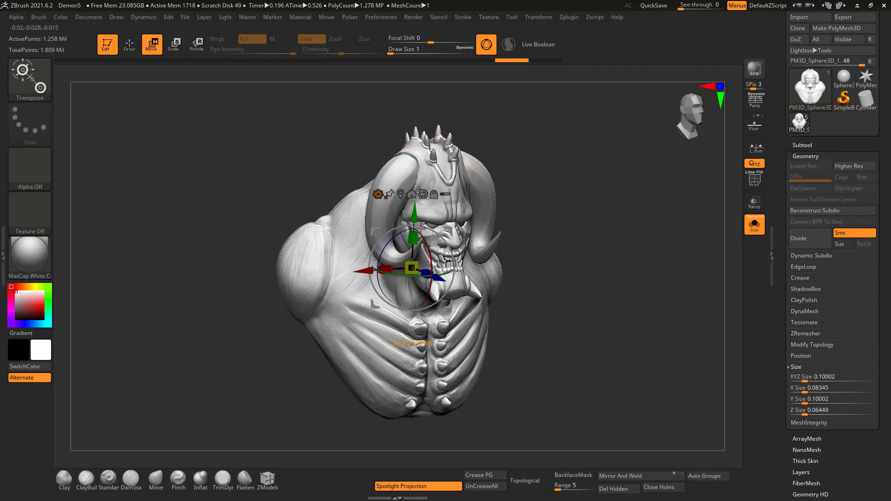
left_click(378, 194)
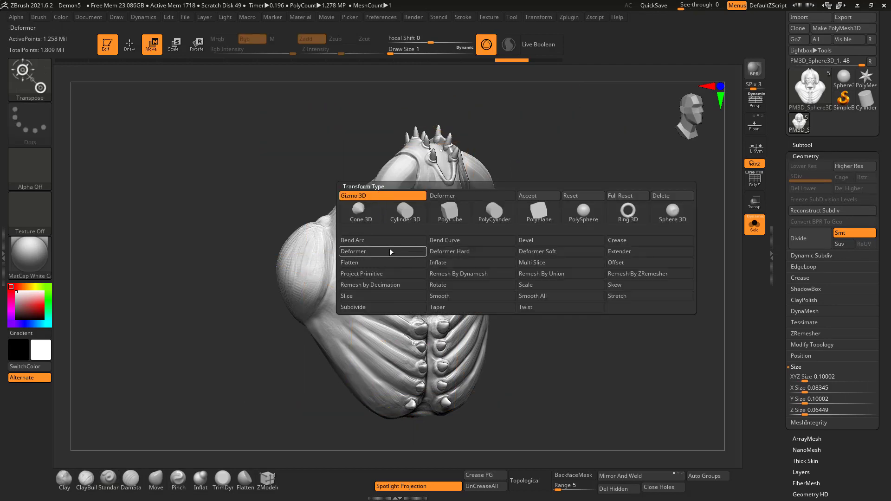
left_click(359, 251)
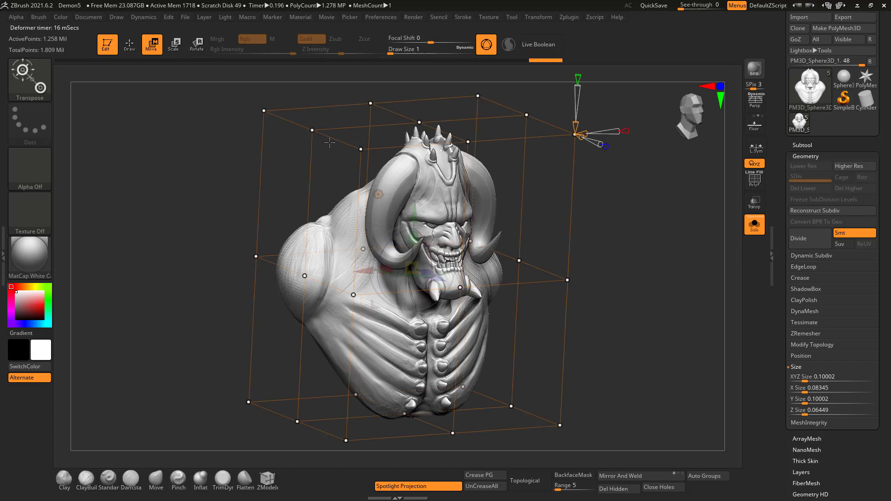
left_click_drag(381, 135, 418, 169)
mouse_move(638, 298)
left_mouse_down()
mouse_move(617, 268)
mouse_move(592, 290)
left_mouse_up()
key("q")
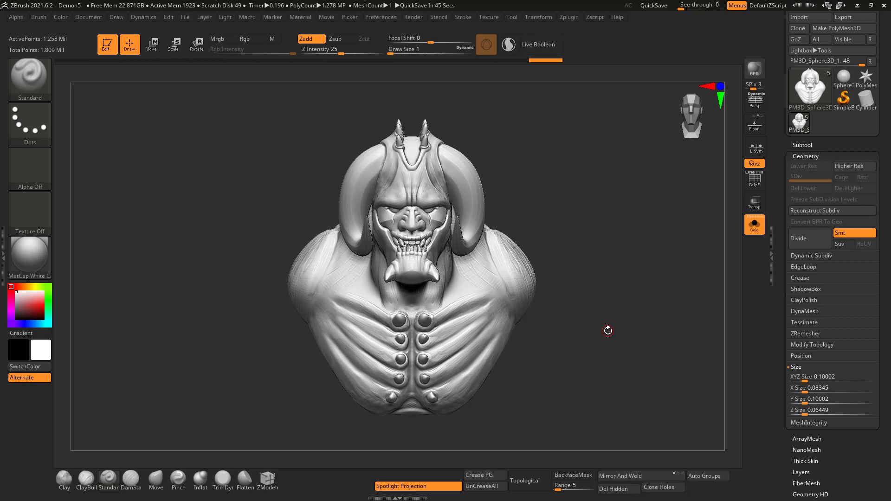
Try to scale the bust uniformly to an XYZ Size of 10, and frame it in the view.
left_click(814, 376)
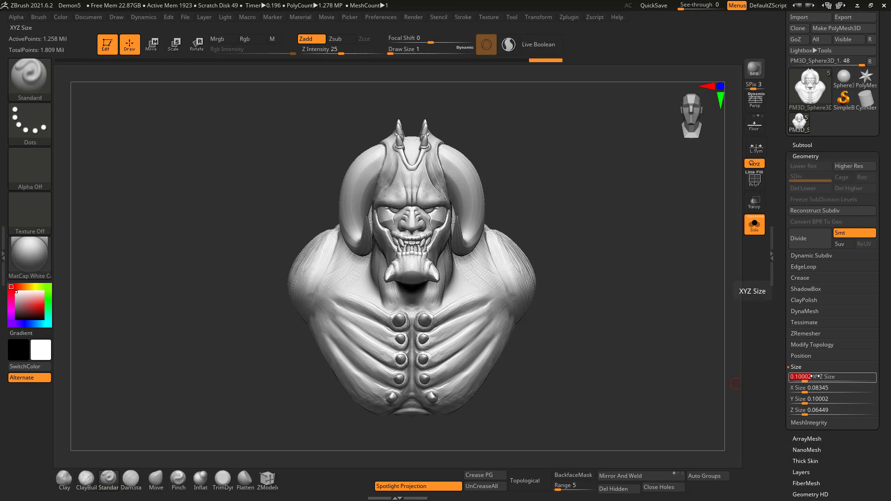
type("1")
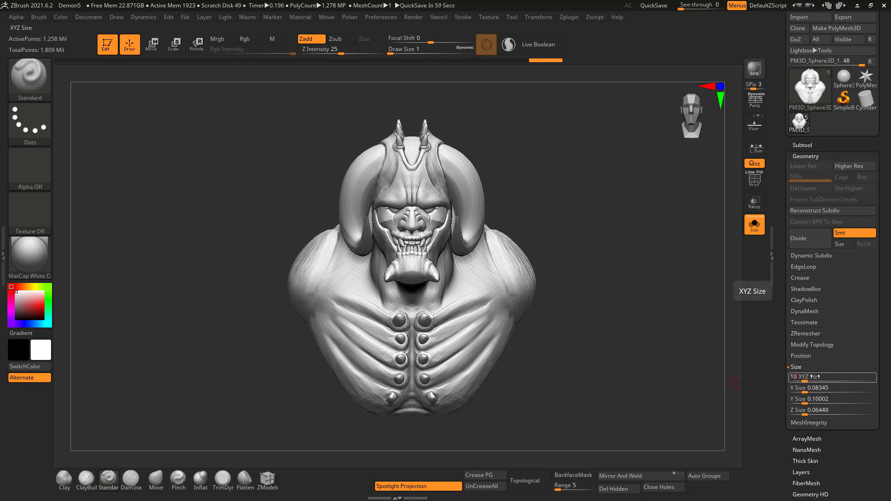
type("0")
key("Return")
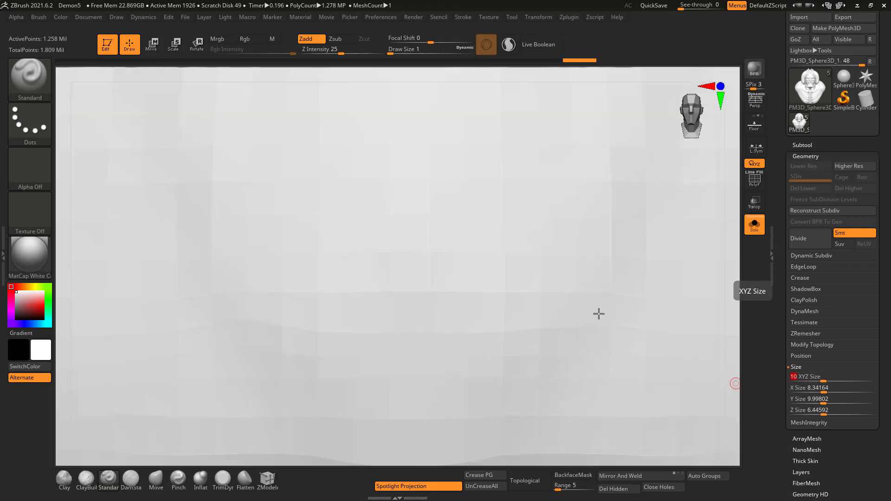
key("f")
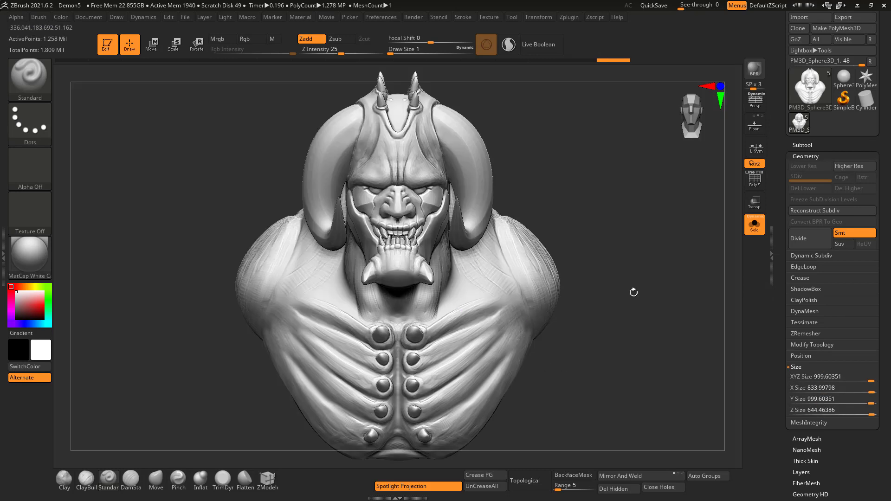
Reset the bust's uniform XYZ Size to 10 and reframe the model in the view.
left_click(824, 376)
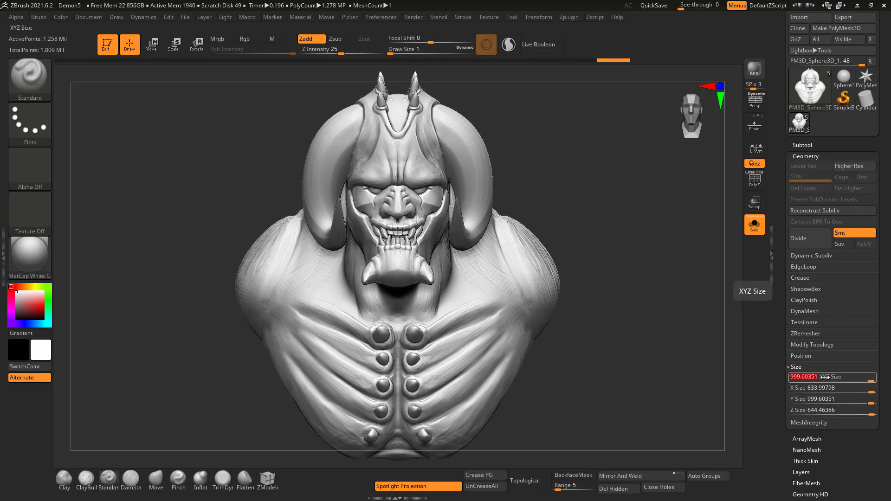
type("10")
key("Return")
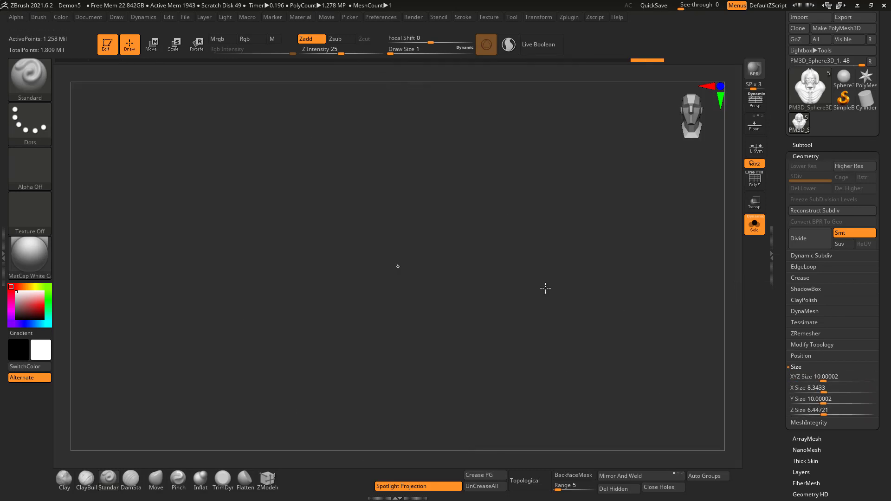
key("f")
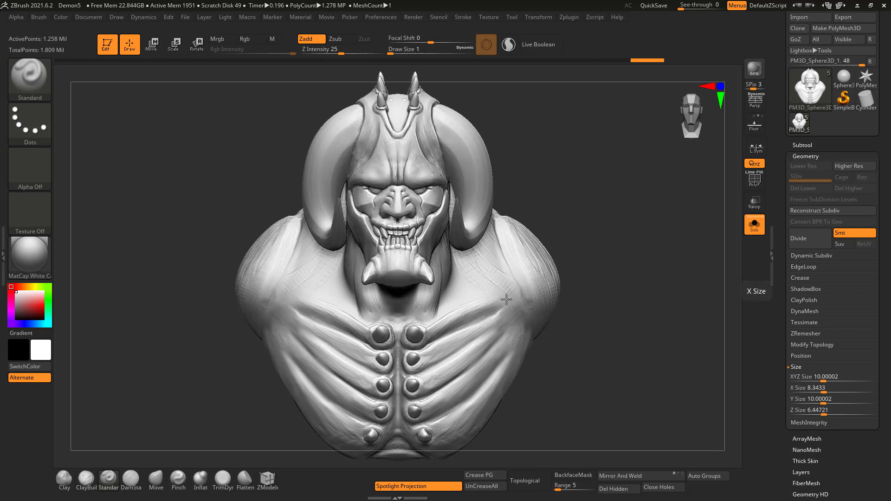
Try DynaMesh on the resized bust at resolution 128, and undo only the remesh so the new size is kept.
left_click(804, 367)
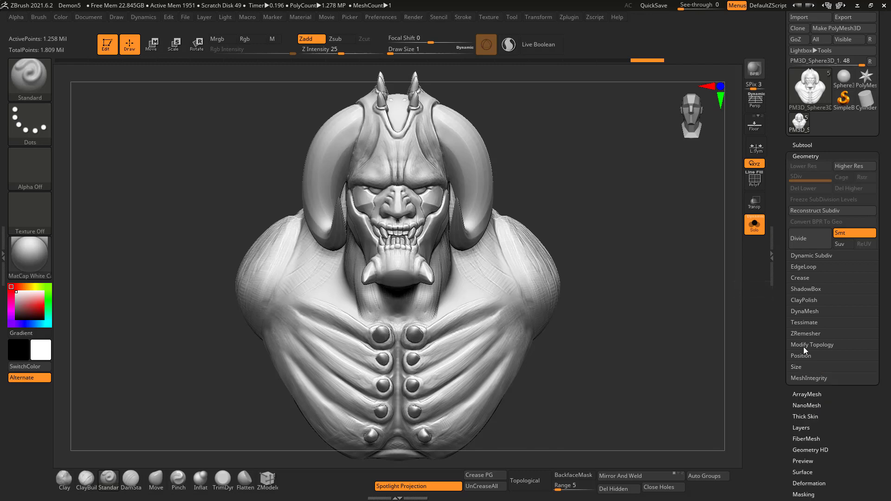
left_click(805, 309)
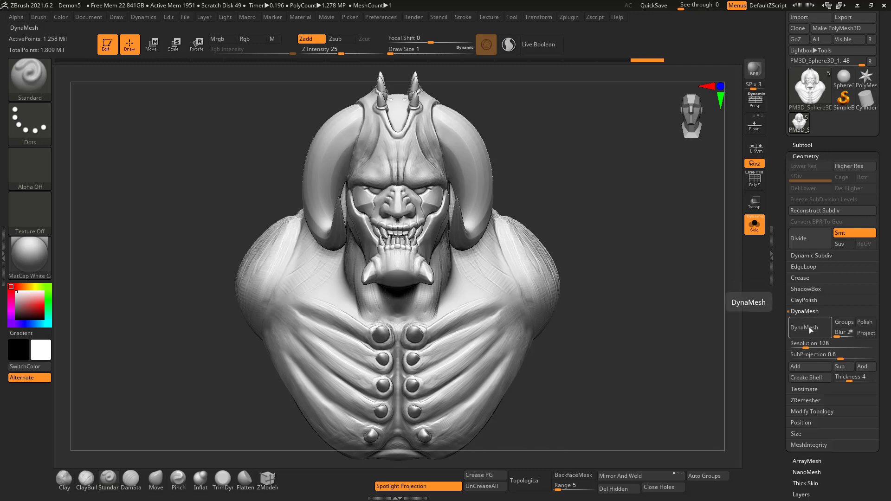
left_click(808, 326)
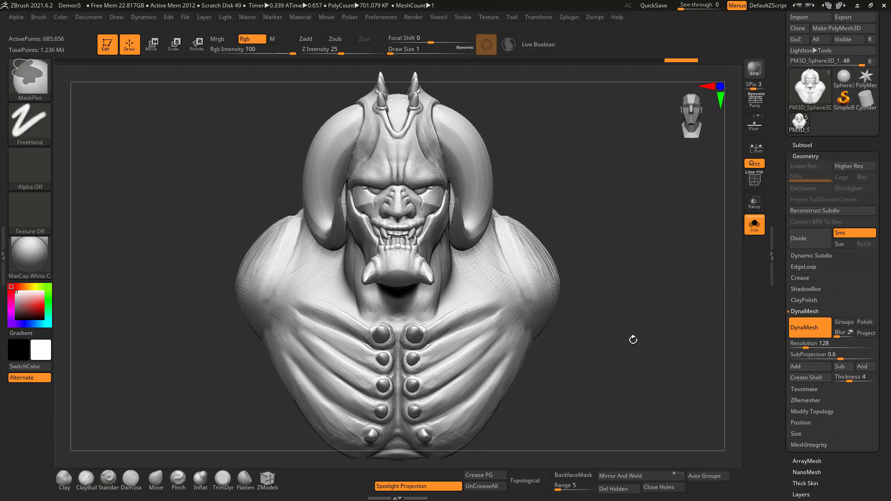
key("ctrl+z")
key("ctrl+z")
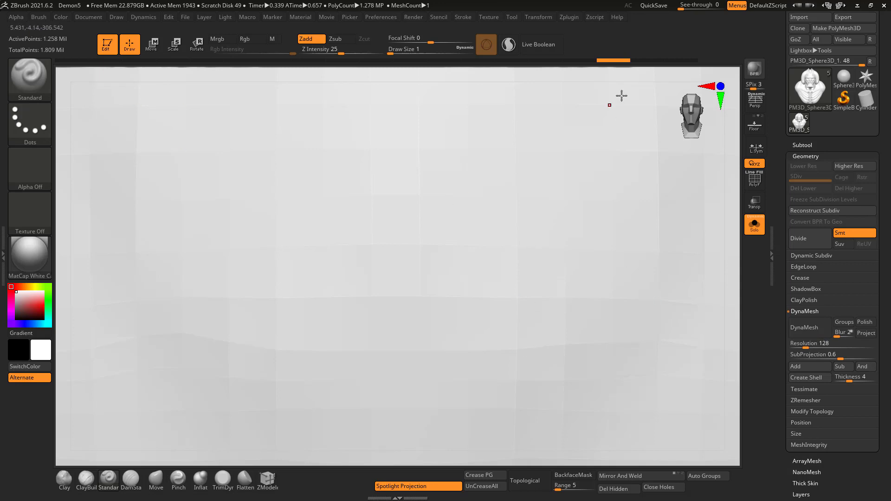
left_click(636, 60)
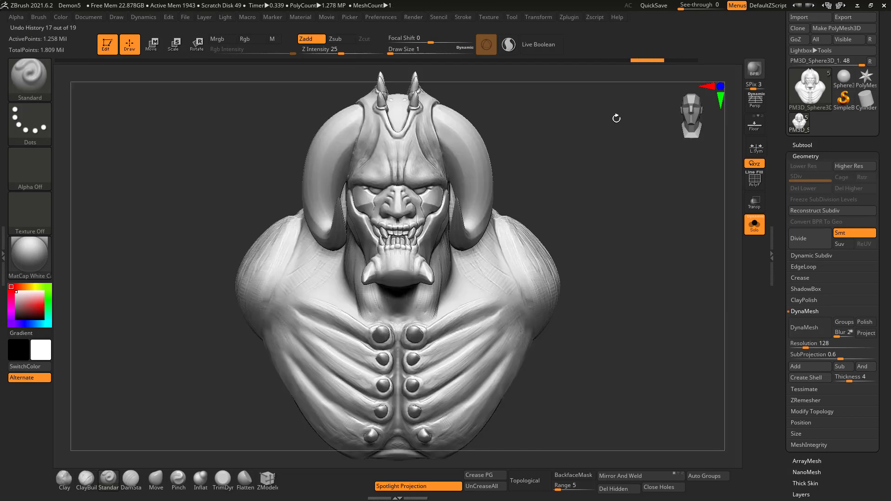
Remesh the bust with DynaMesh at resolution 256, and inspect the face's detail from the front and side.
left_click(829, 342)
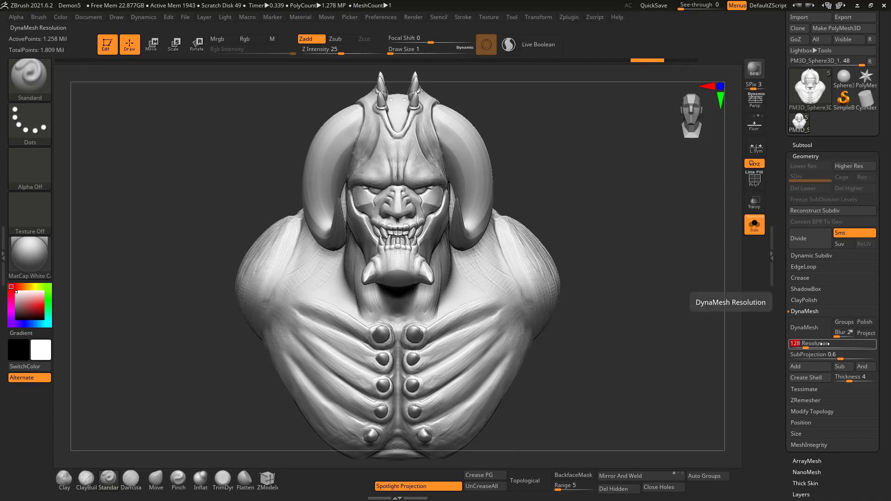
key("Return")
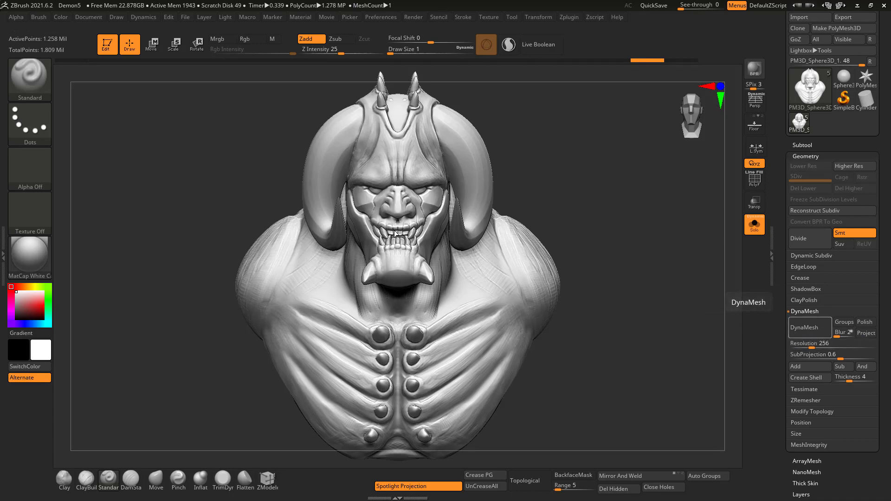
right_click_drag(410, 214, 416, 372, "ctrl")
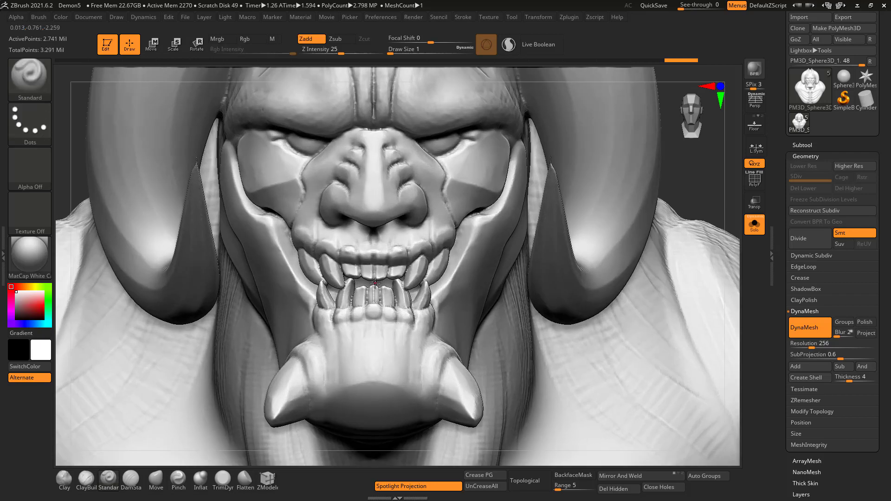
right_click_drag(375, 283, 492, 280)
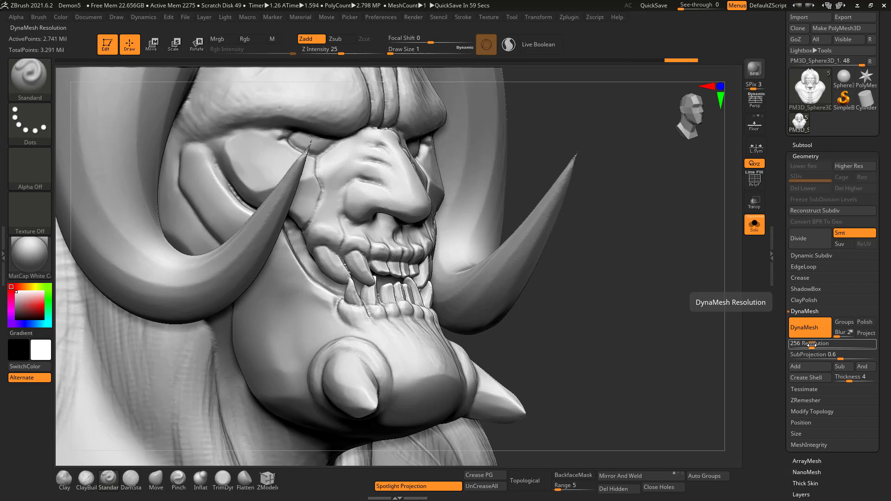
left_click_drag(545, 269, 478, 283, "shift")
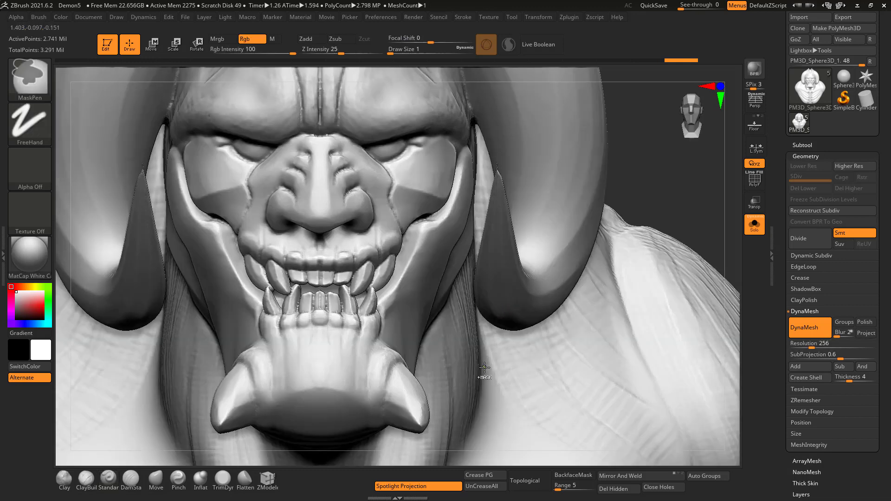
right_click_drag(484, 368, 476, 190, "ctrl")
right_click_drag(529, 259, 501, 231, "alt")
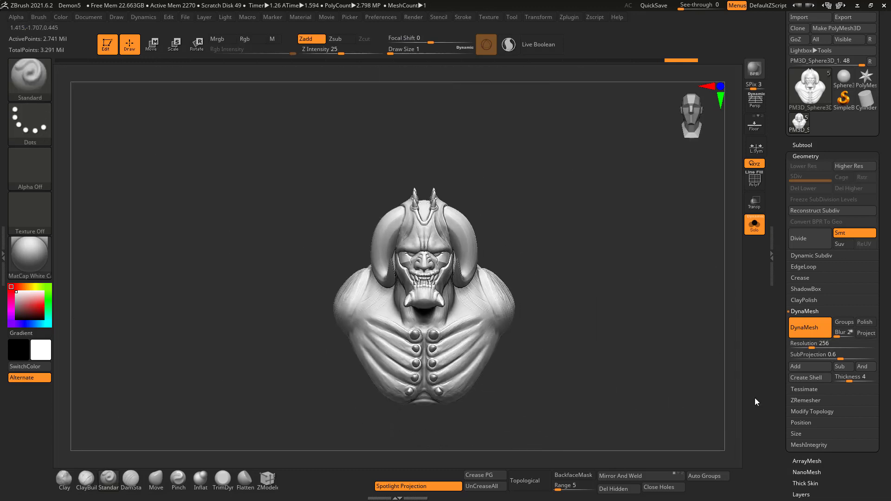
Scale the bust uniformly to an XYZ Size of 1000, and frame the enlarged model in the view.
left_click(796, 433)
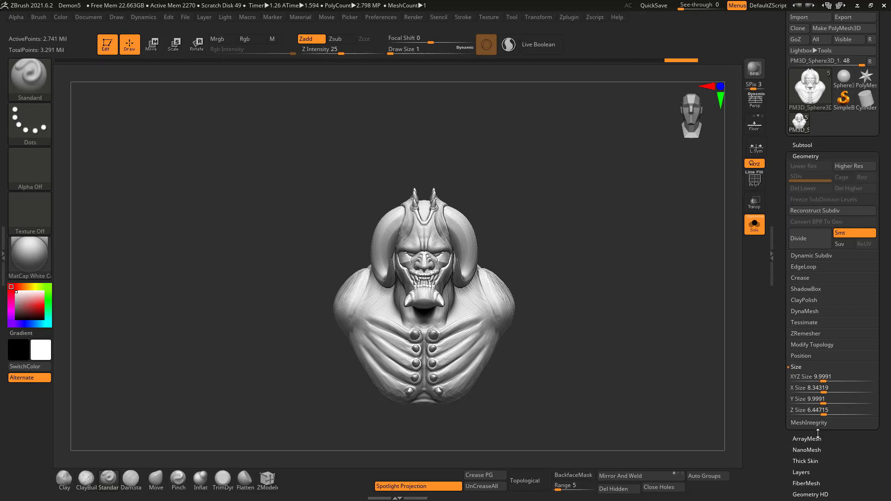
left_click(815, 378)
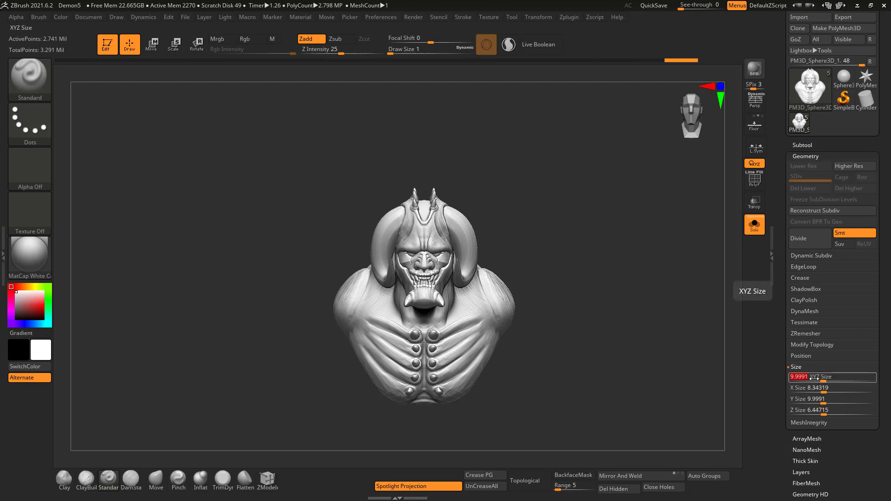
type("1000")
key("Return")
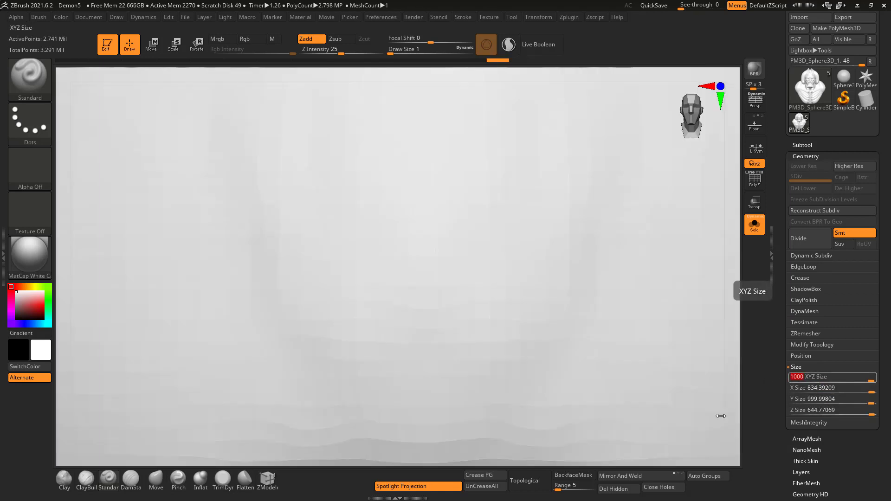
key("f")
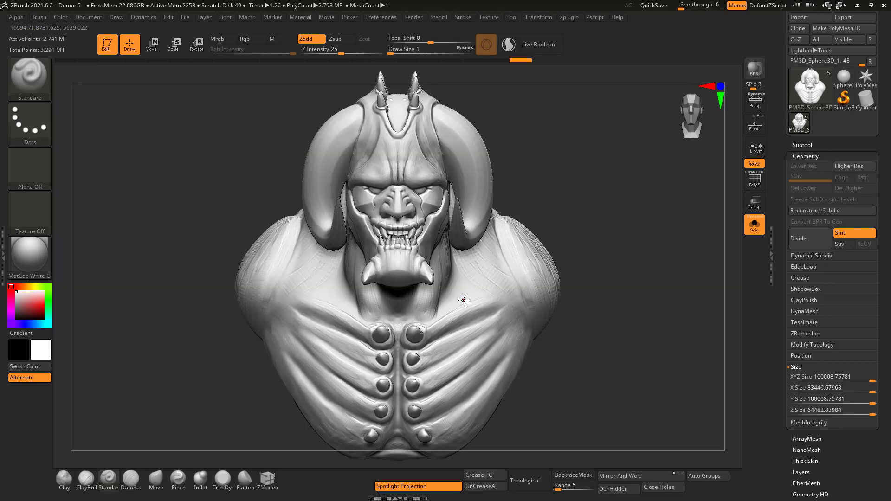
Run a DynaMesh update on the enlarged bust at resolution 256.
left_click(794, 311)
key("ctrl")
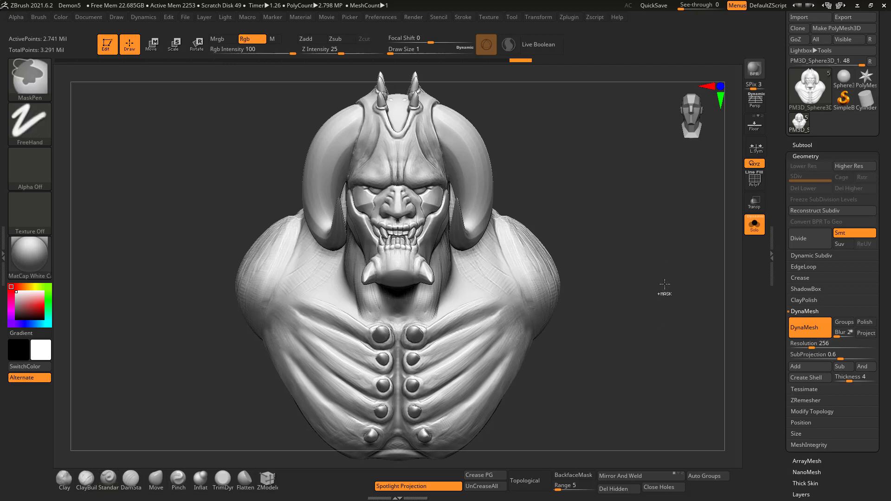
left_click_drag(623, 376, 653, 396, "ctrl")
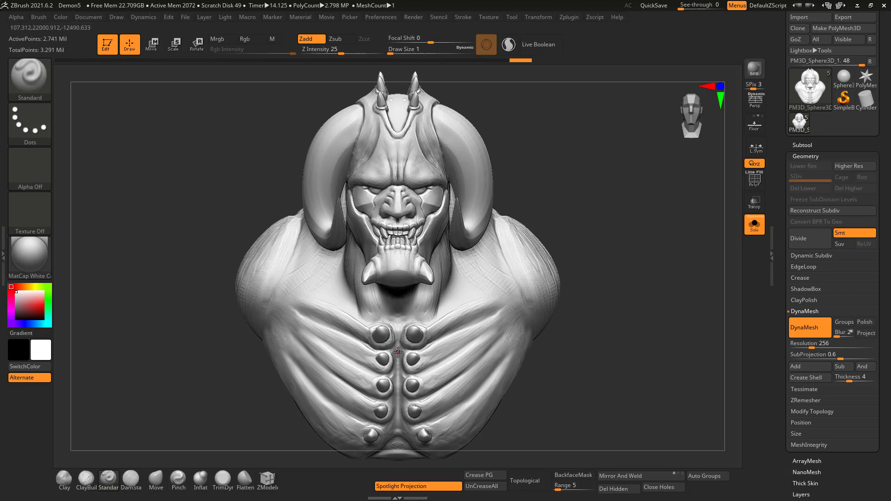
Show the Size values of the enlarged bust to check its dimensions after the remesh.
left_click(796, 433)
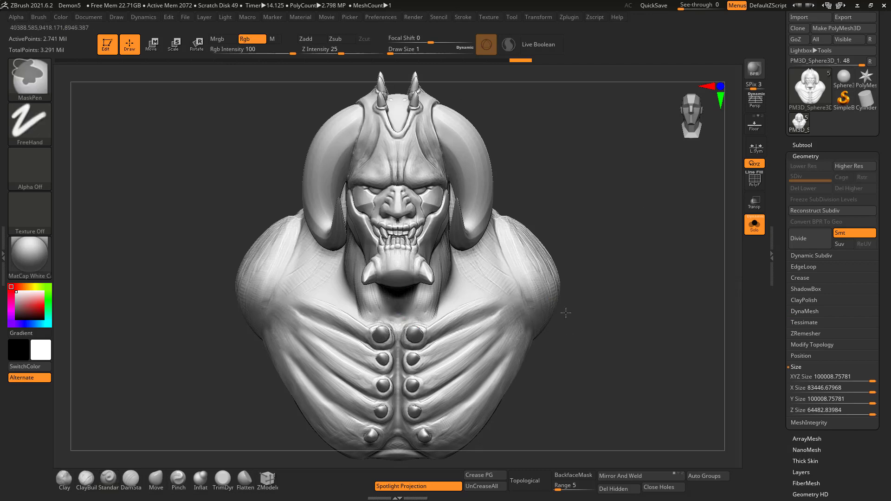
mouse_move(564, 313)
right_mouse_down("ctrl")
mouse_move(588, 259)
mouse_move(597, 334)
right_mouse_up("ctrl")
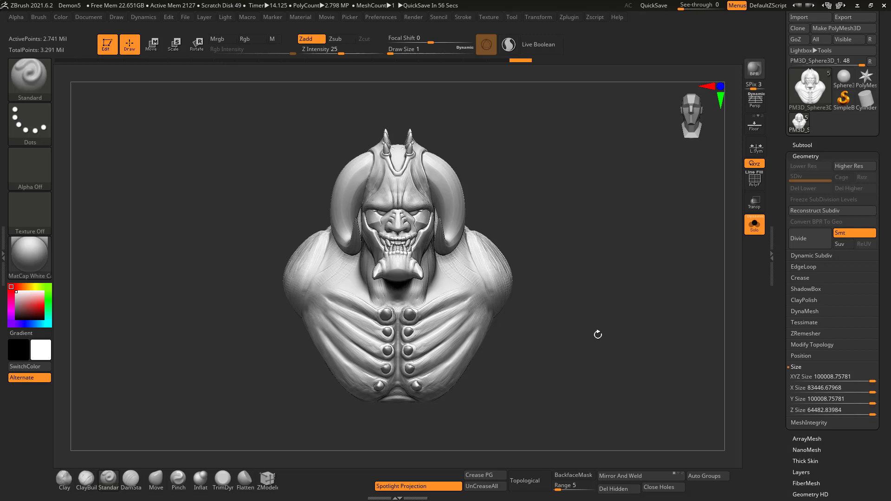
left_click(797, 314)
left_click(803, 313)
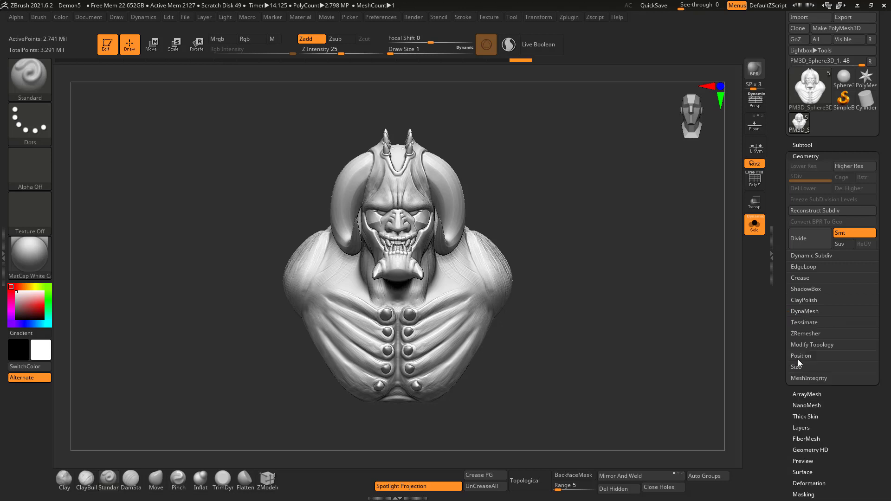
left_click(794, 366)
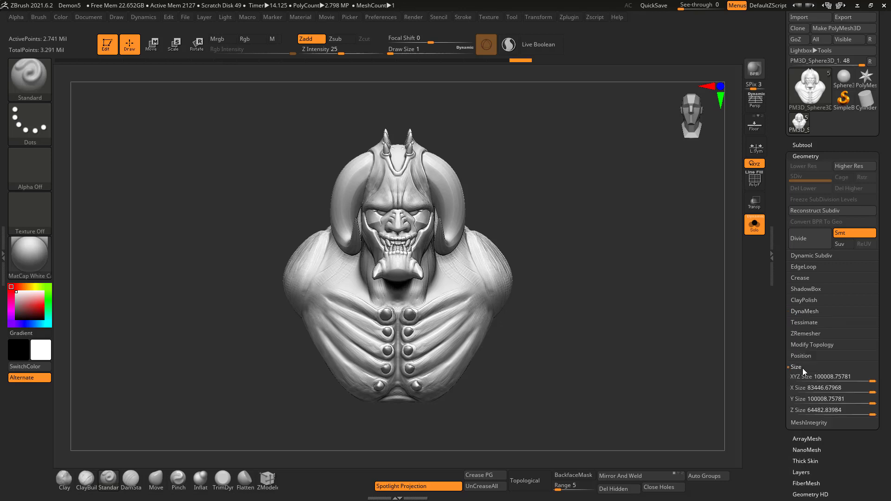